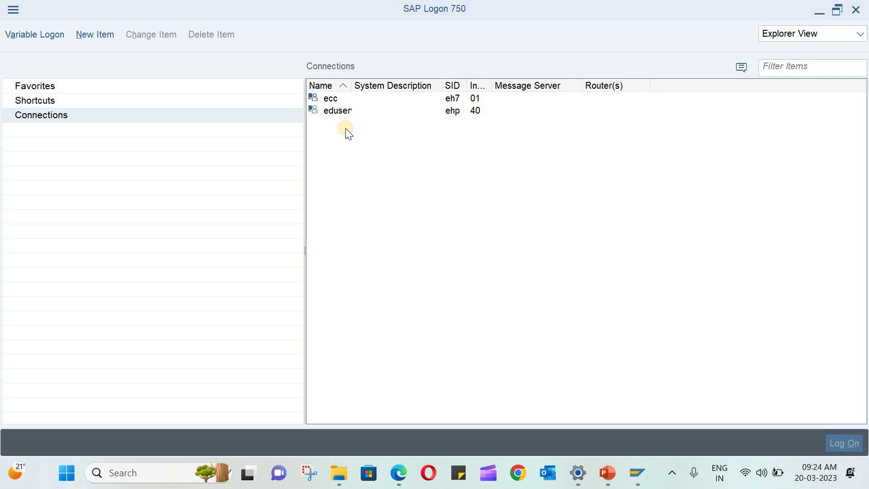
Step: Log on to the ecc connection, client 800, from a maximized logon window with user credentials
left_click(326, 99)
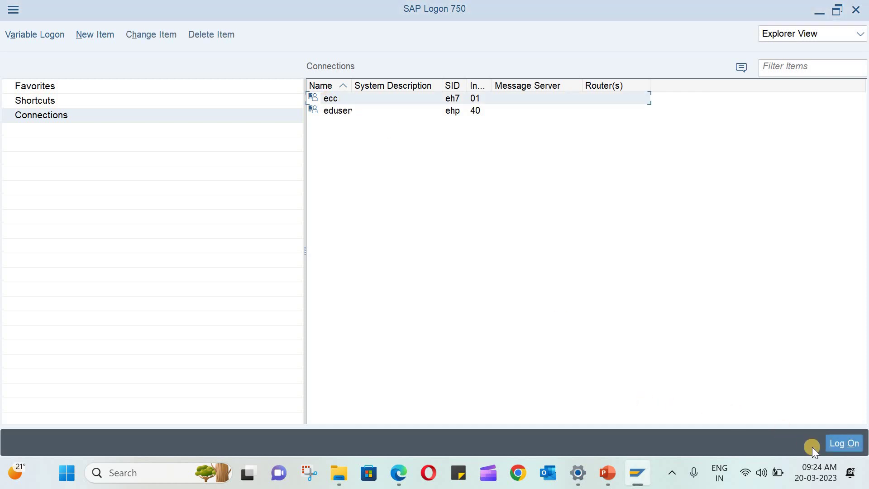
left_click(838, 442)
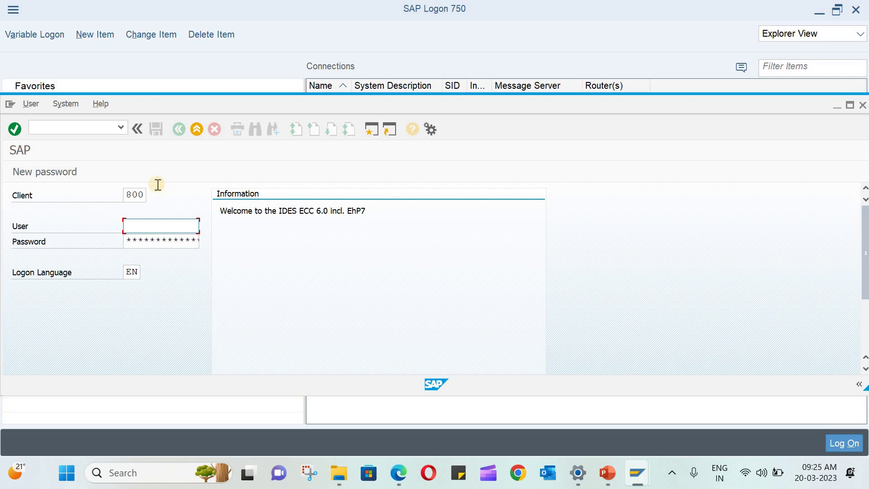
left_click(848, 106)
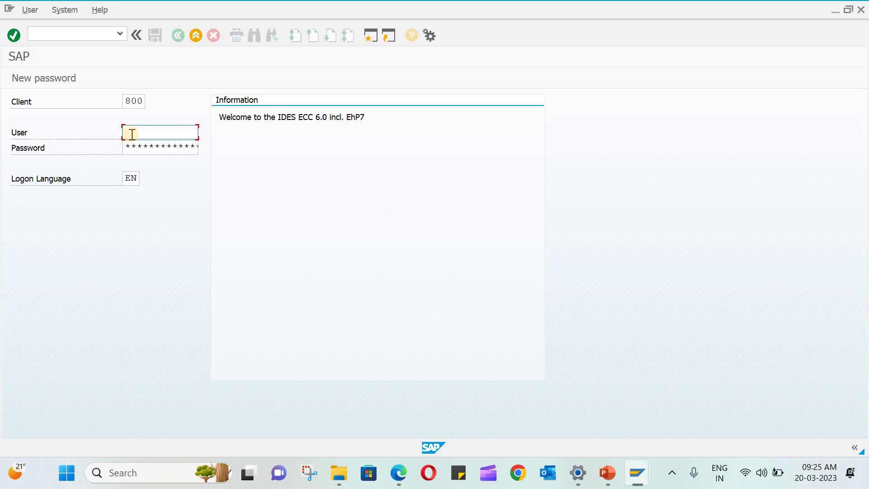
key("Return")
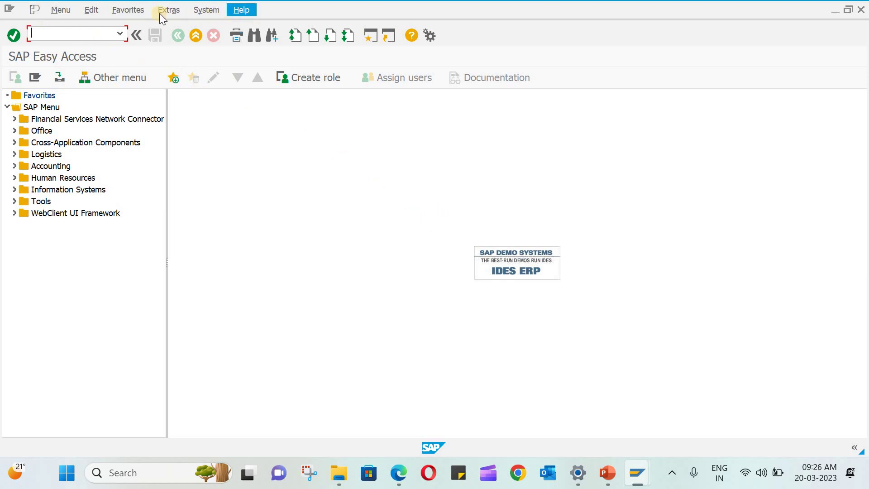
Step: Look through the System, Extras, Favorites and Menu menus, then close the open menu
left_click(207, 14)
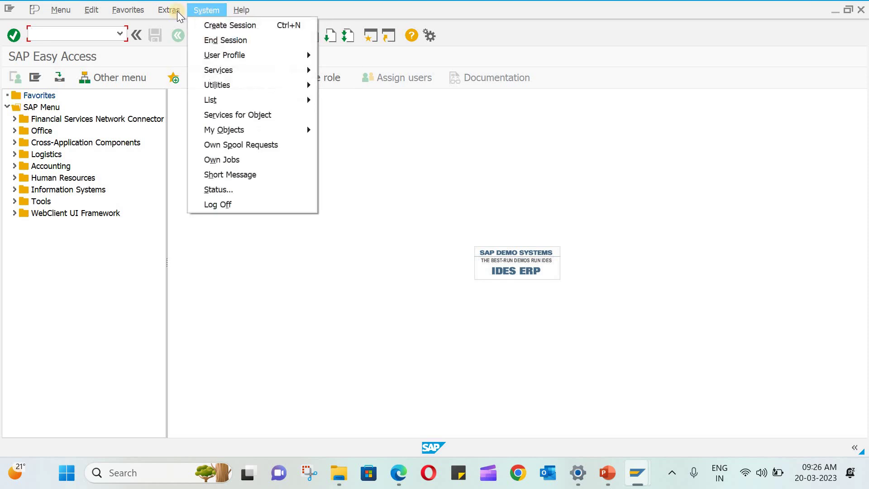
left_click(135, 6)
left_click(134, 7)
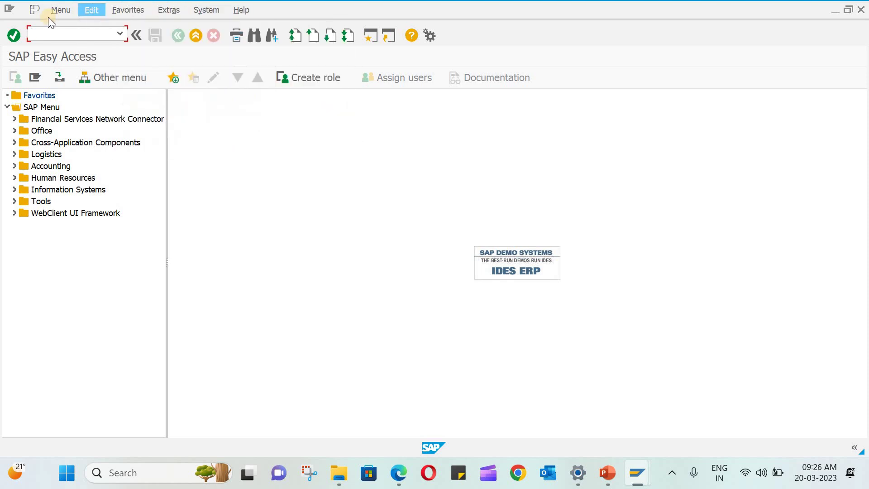
left_click(59, 10)
left_click(401, 147)
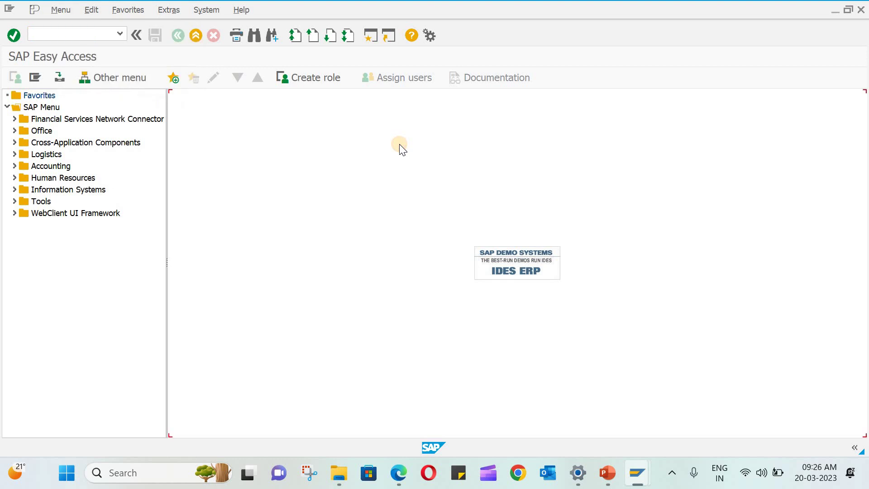
left_click(432, 37)
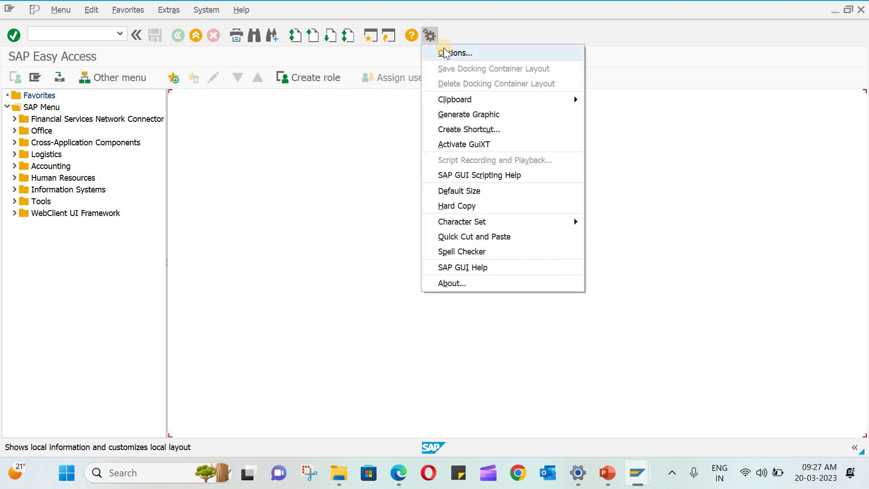
left_click(446, 53)
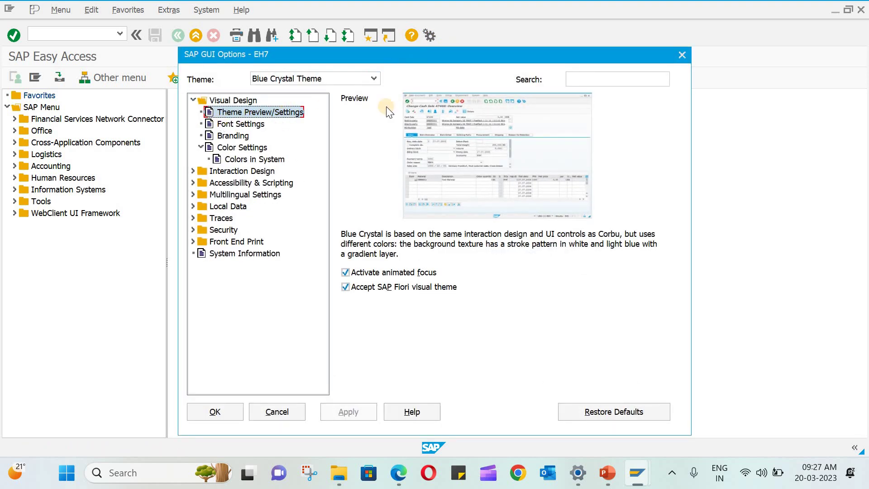
left_click(312, 78)
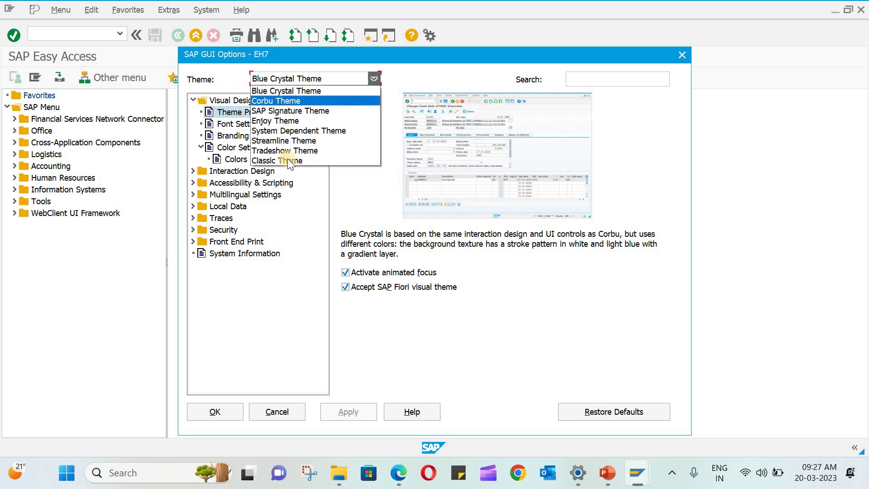
left_click(242, 134)
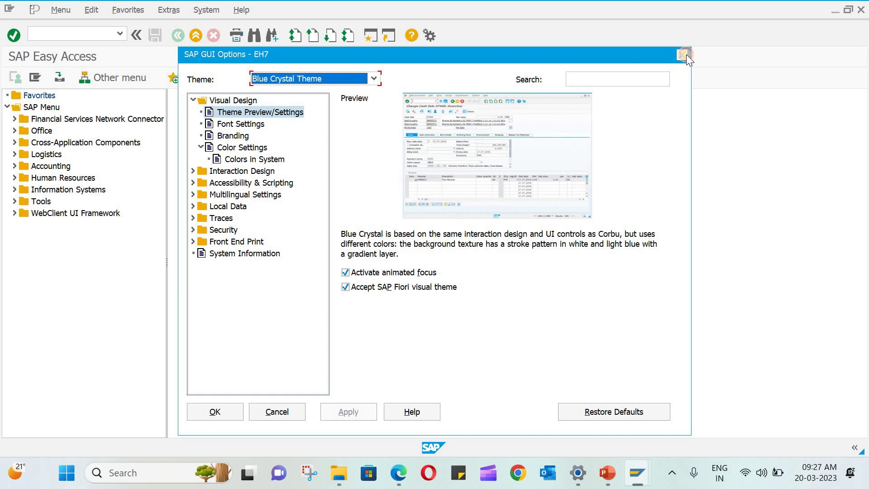
left_click(683, 55)
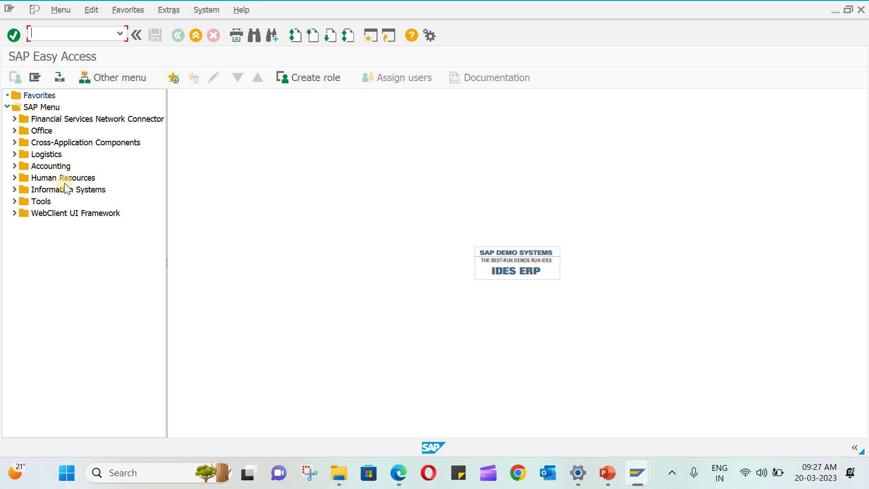
left_click(72, 33)
Step: Expand Logistics › Materials Management › Purchasing › Purchase Order › Create to list ME21N, ME25, ME58, ME59
left_click(13, 155)
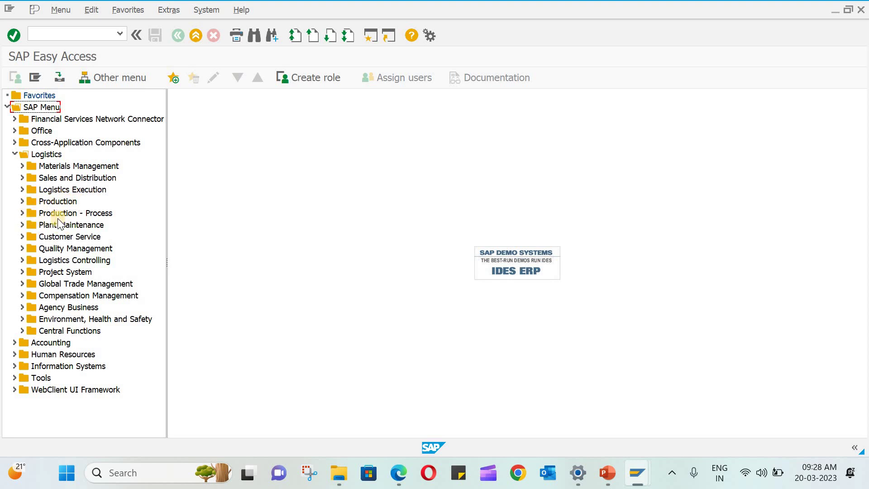
left_click(23, 166)
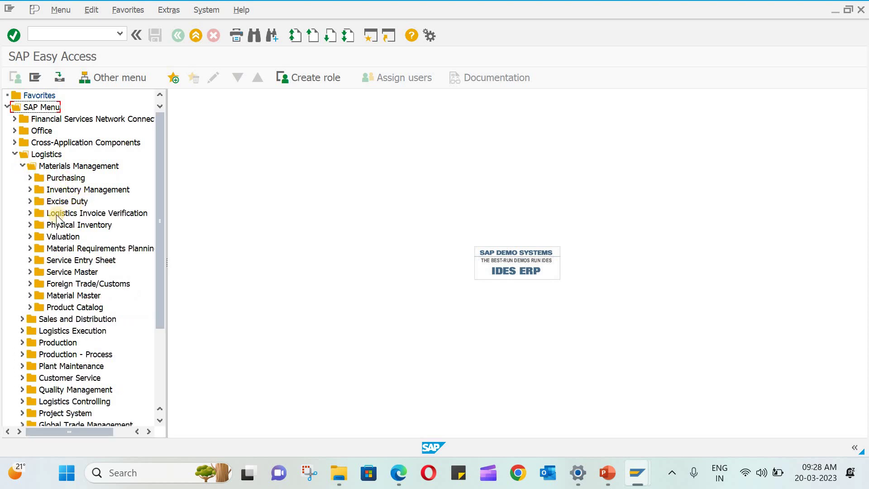
left_click(29, 178)
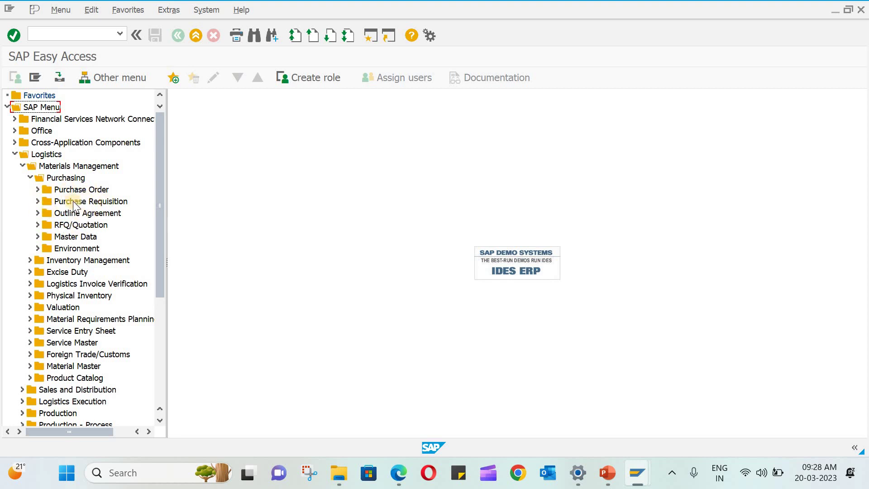
left_click(37, 191)
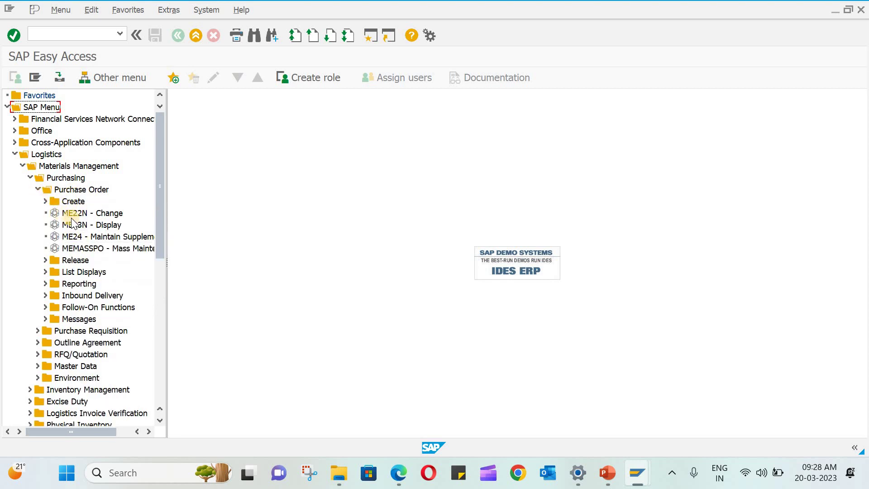
left_click(45, 202)
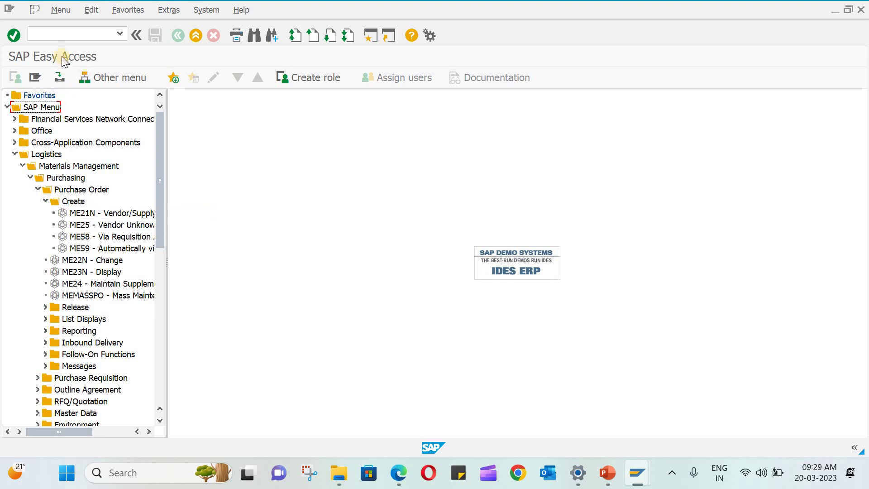
Step: Run transaction code me21n from the command field to open Create Purchase Order
left_click(54, 35)
type("me21n")
key("Return")
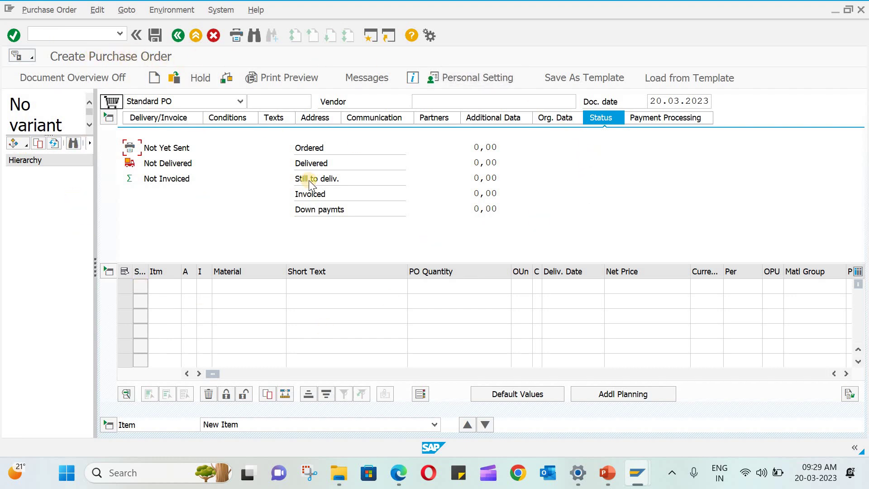
Step: Cancel Create Purchase Order, expand the Release folder, then collapse the Logistics branch
left_click(213, 35)
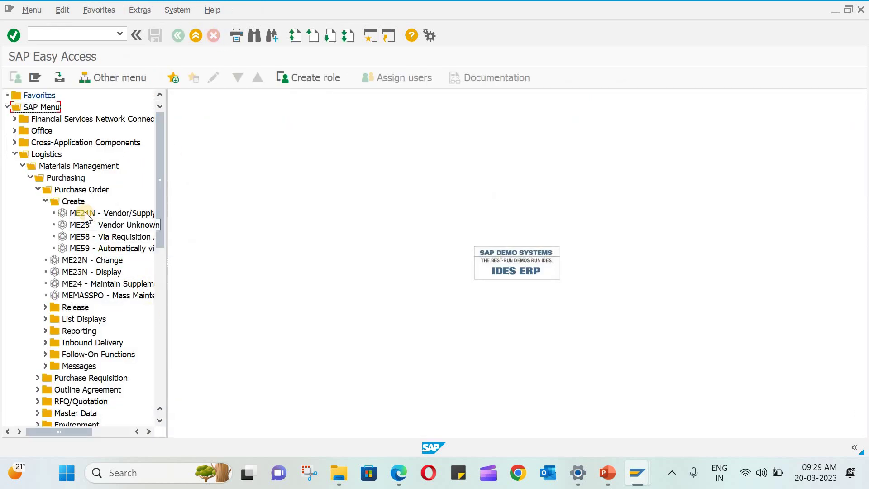
left_click(45, 308)
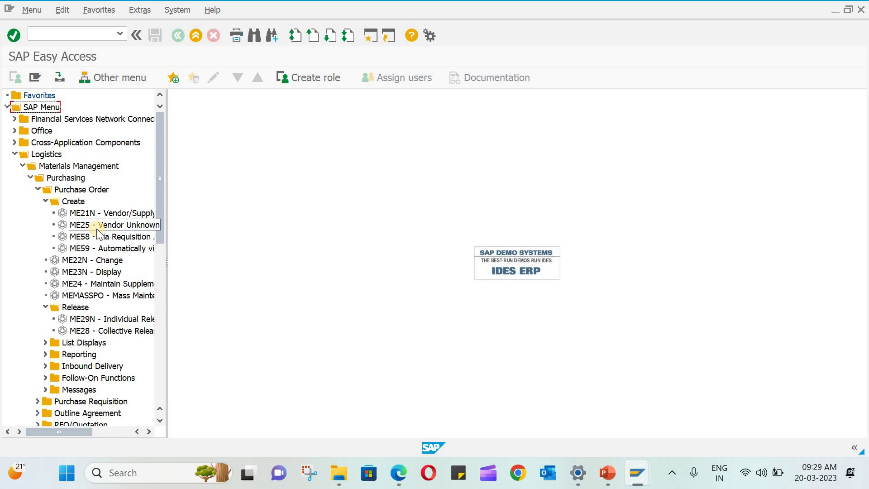
left_click(29, 178)
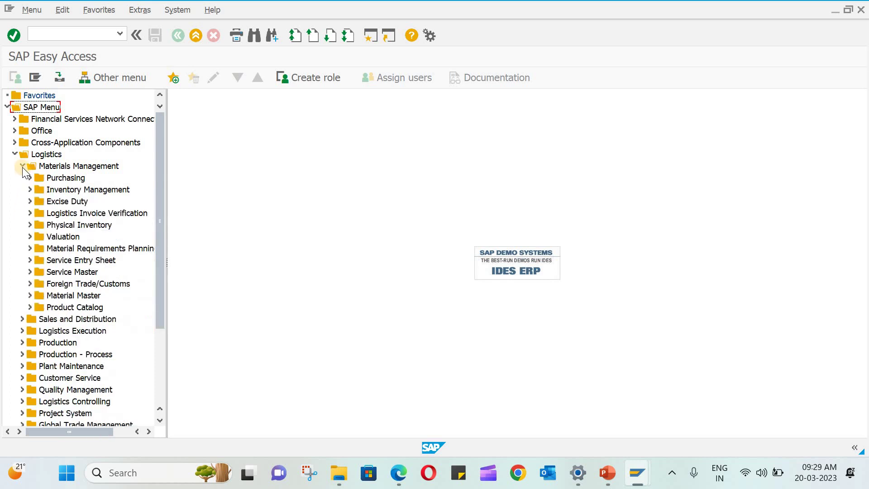
left_click(22, 166)
left_click(12, 155)
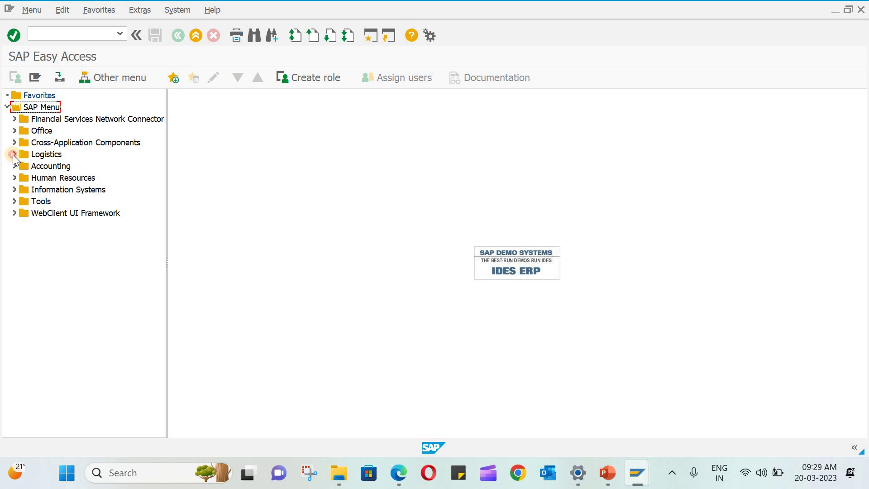
Step: Re-expand Logistics › Materials Management › Purchasing down to Create and select ME21N
left_click(12, 154)
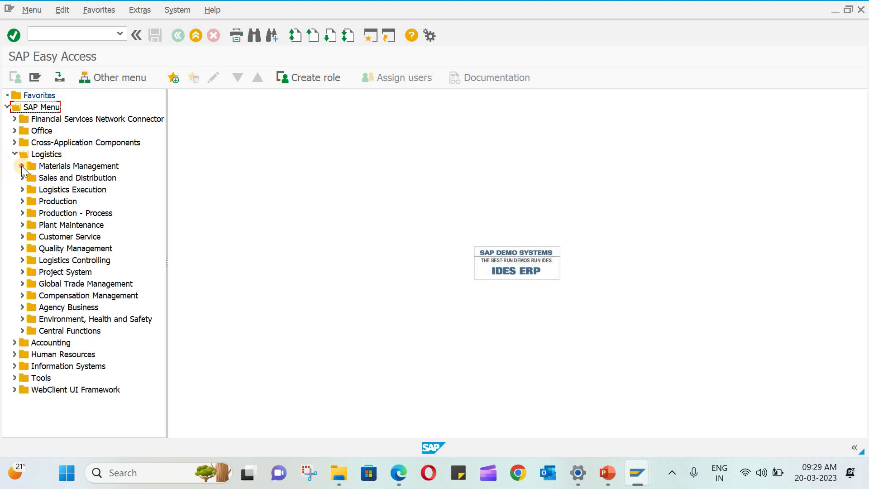
left_click(21, 165)
left_click(28, 178)
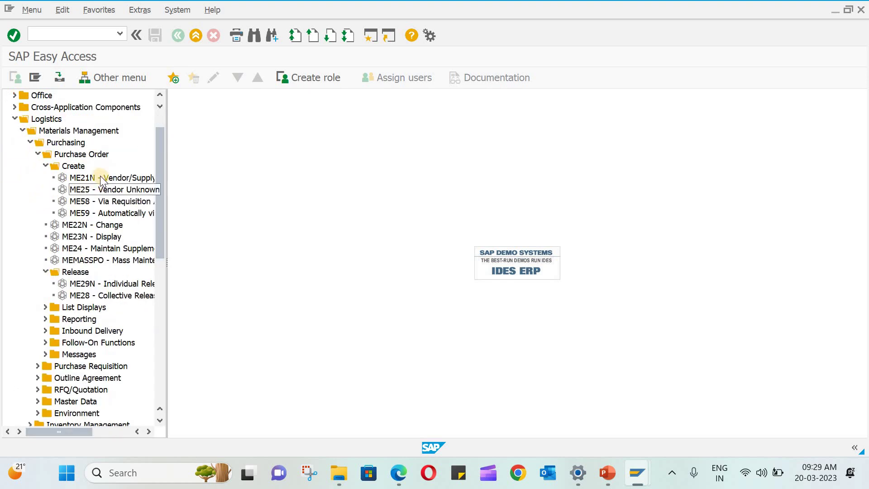
left_click(101, 179)
Step: Bring up the ME21N actions list in the menu tree and dismiss it
double_click(79, 178)
right_click(78, 177)
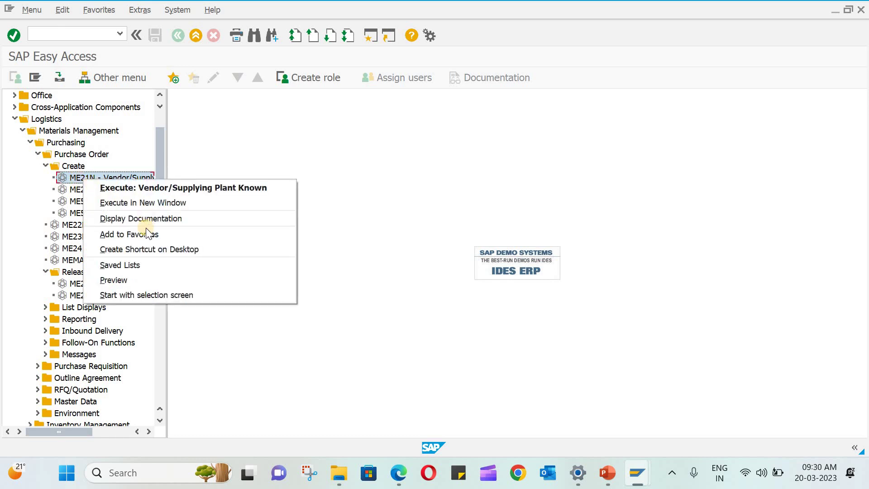
left_click(164, 131)
Step: Collapse the Logistics branch and select the Favorites folder
left_click_drag(157, 138, 157, 108)
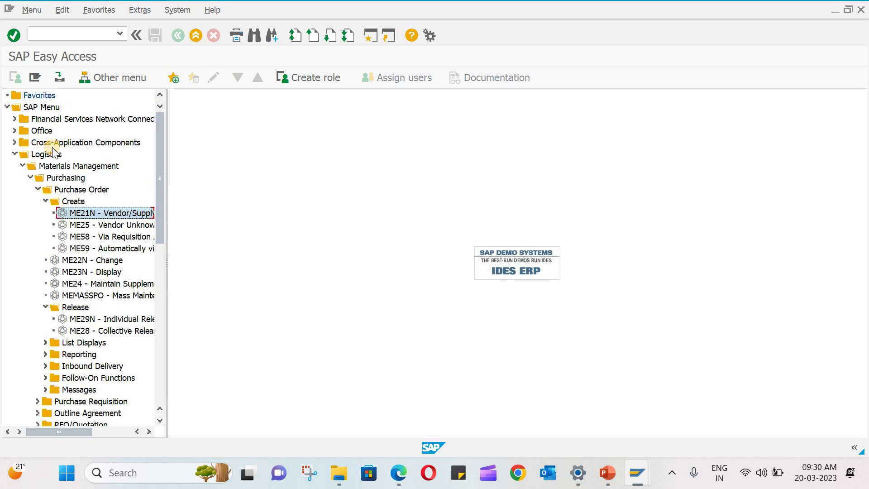
left_click(13, 154)
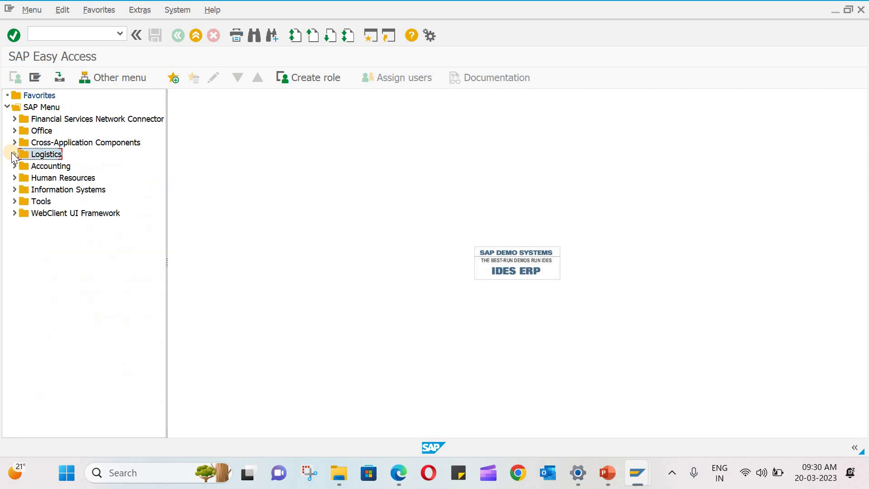
left_click(41, 94)
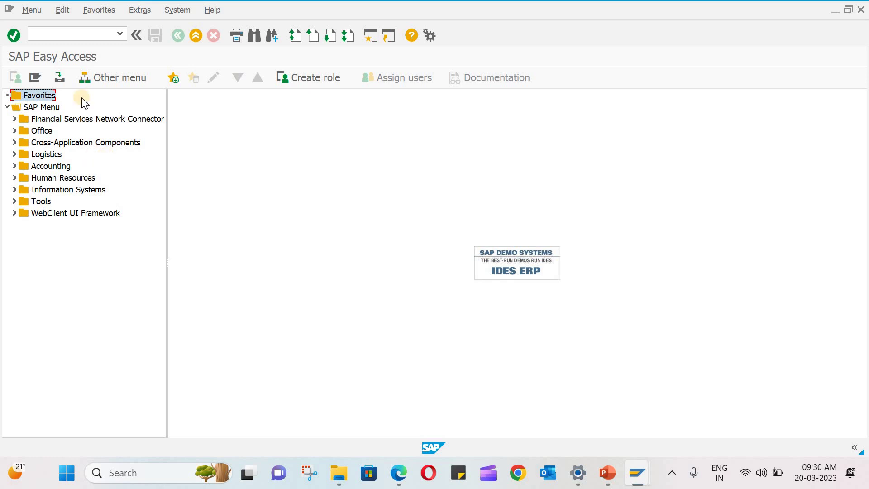
Step: Turn off Display Technical Names in Extras › Settings and confirm
left_click(93, 10)
mouse_move(137, 9)
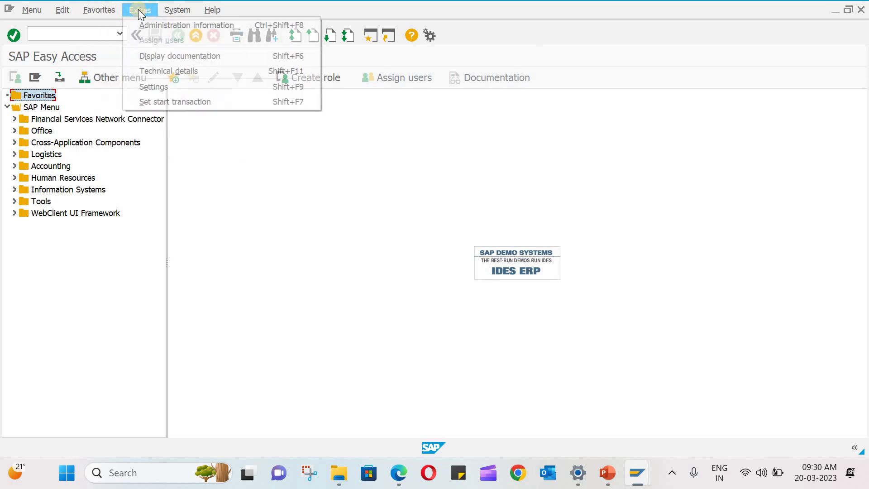
left_click(153, 86)
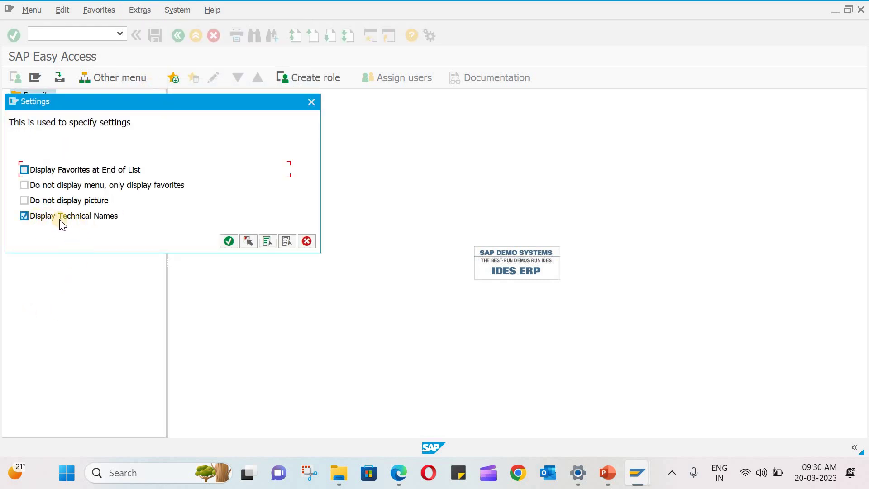
left_click(23, 217)
left_click(228, 241)
Step: Expand Logistics › Materials Management › Purchasing › Purchase Order › Create, now without transaction codes
left_click(15, 154)
left_click(23, 165)
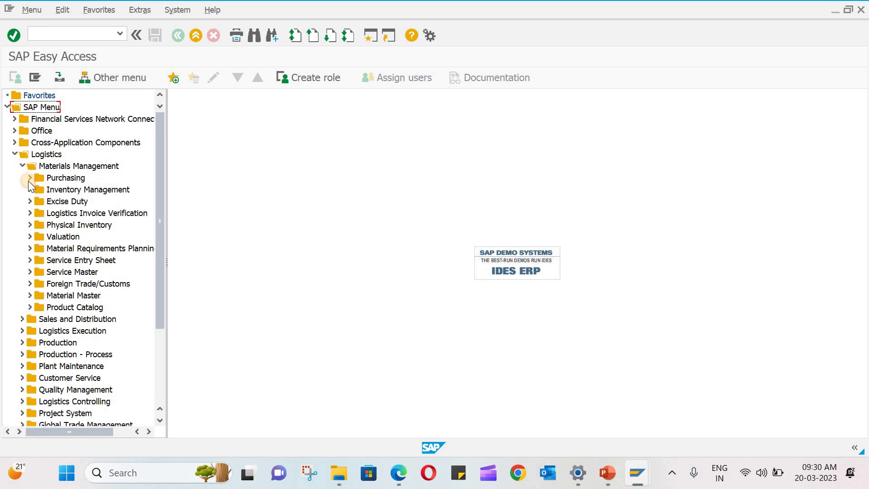
left_click(29, 178)
left_click(38, 190)
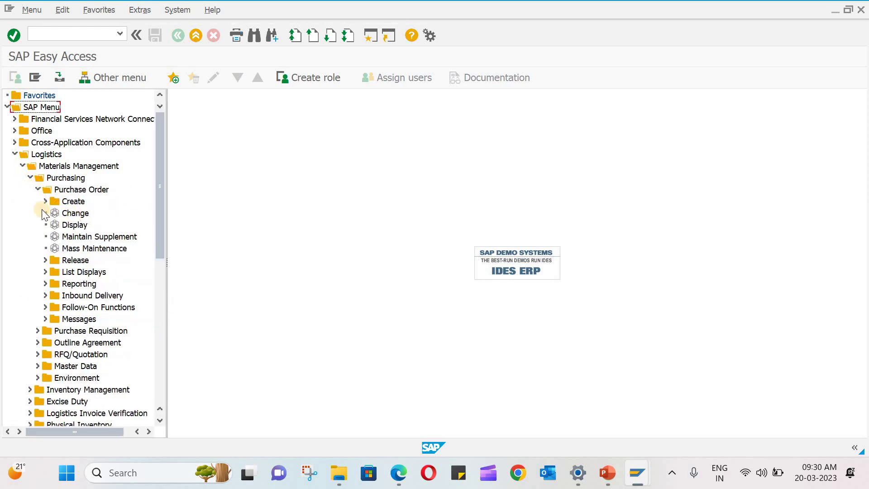
left_click(45, 201)
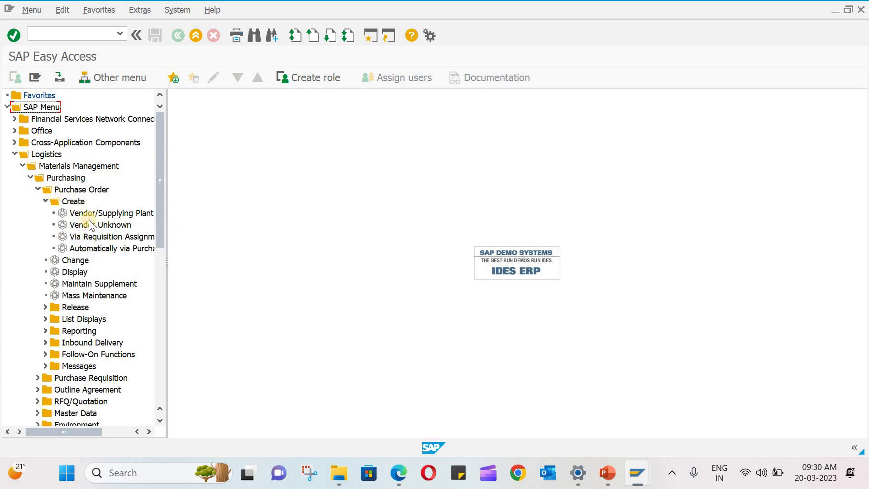
Step: Turn Display Technical Names back on in Extras › Settings and confirm
left_click(126, 14)
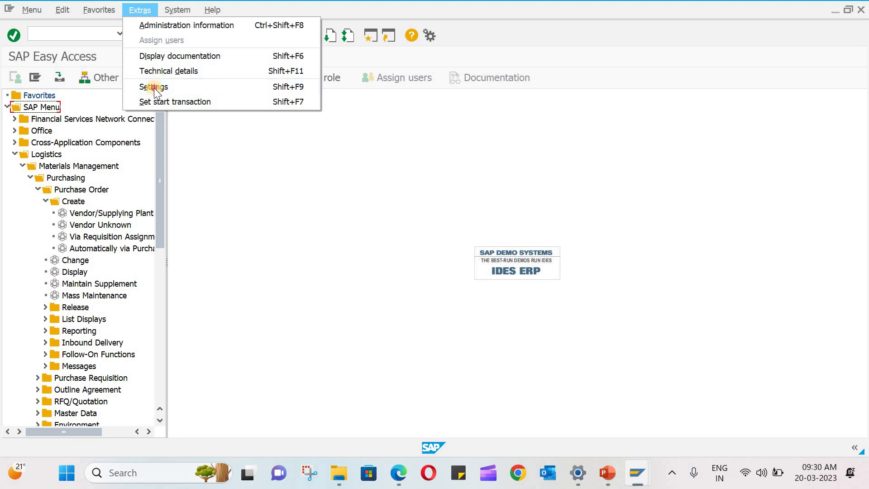
left_click(154, 87)
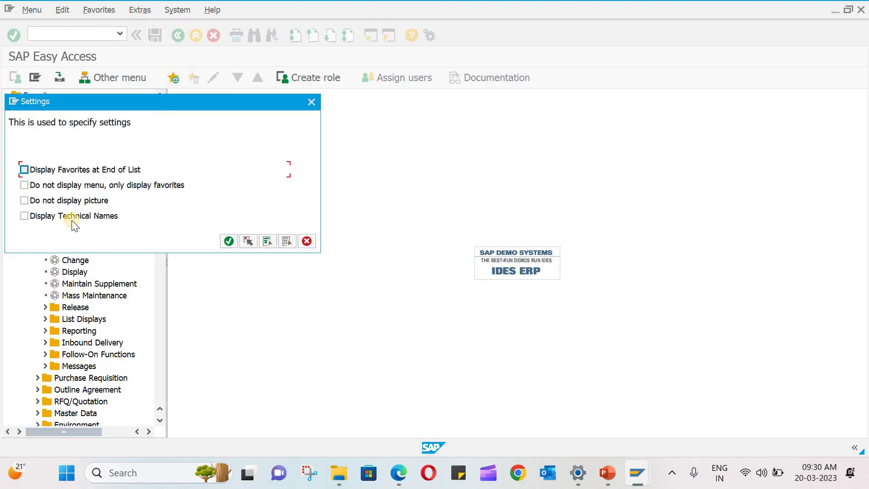
left_click(76, 220)
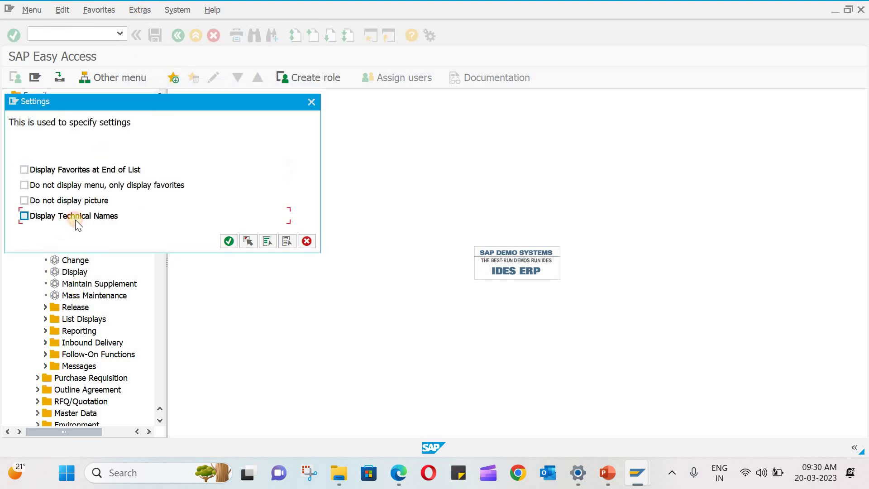
left_click(226, 241)
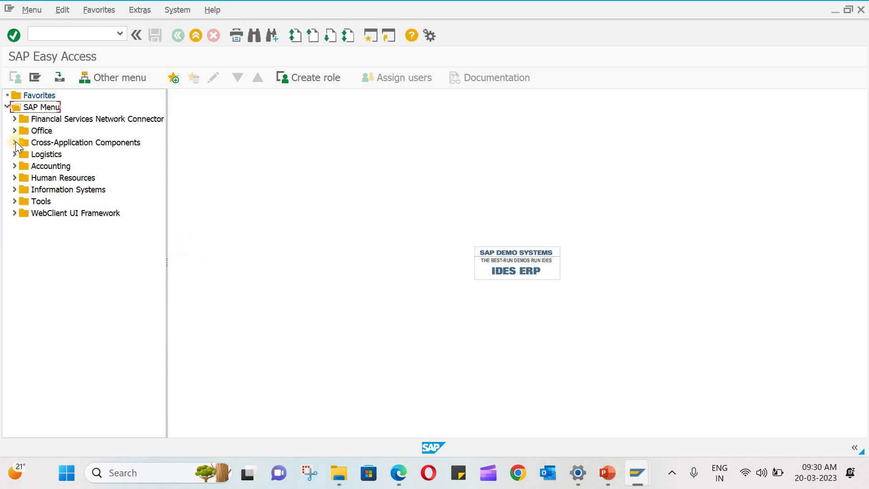
Step: Expand down to Purchase Order, showing ME22N Change, ME23N Display, ME24 and MEMASSPO
left_click(14, 154)
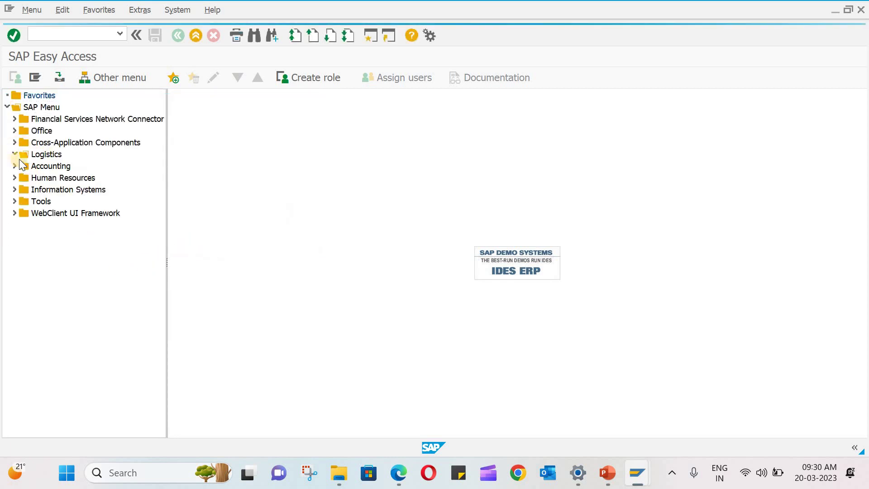
left_click(21, 166)
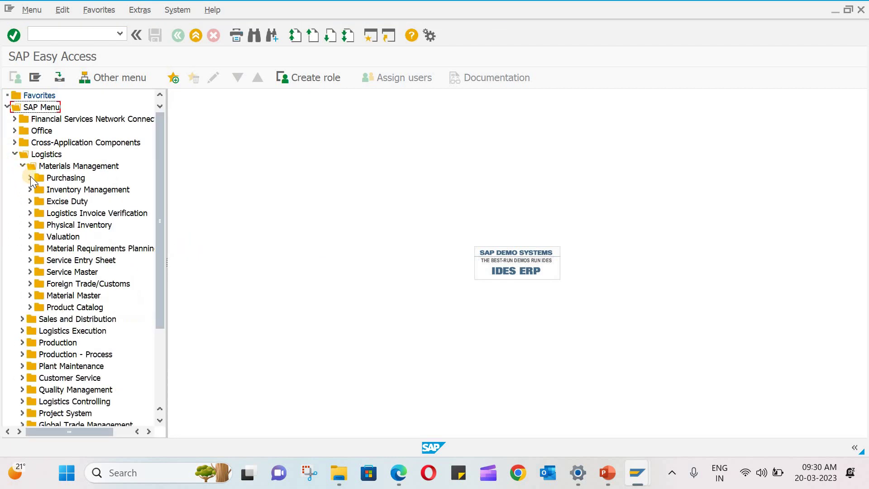
left_click(30, 177)
left_click(37, 189)
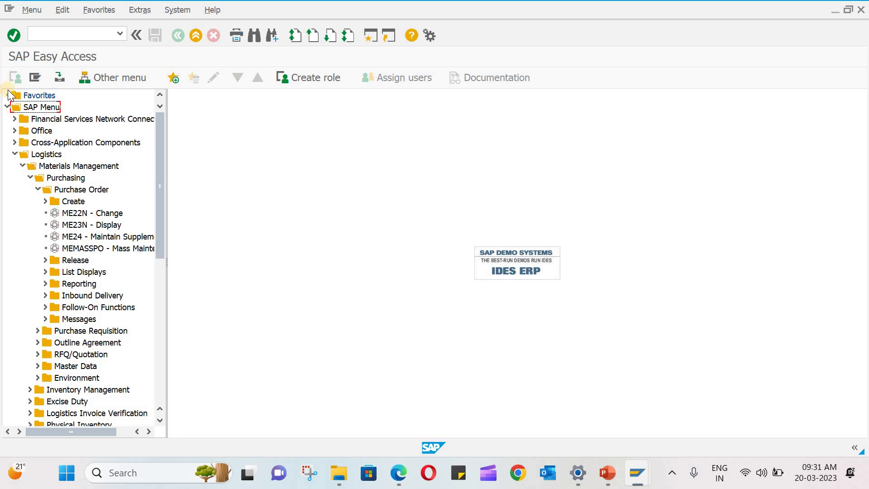
Step: Collapse the SAP Menu to its top node, then open and close a second session window
left_click(8, 107)
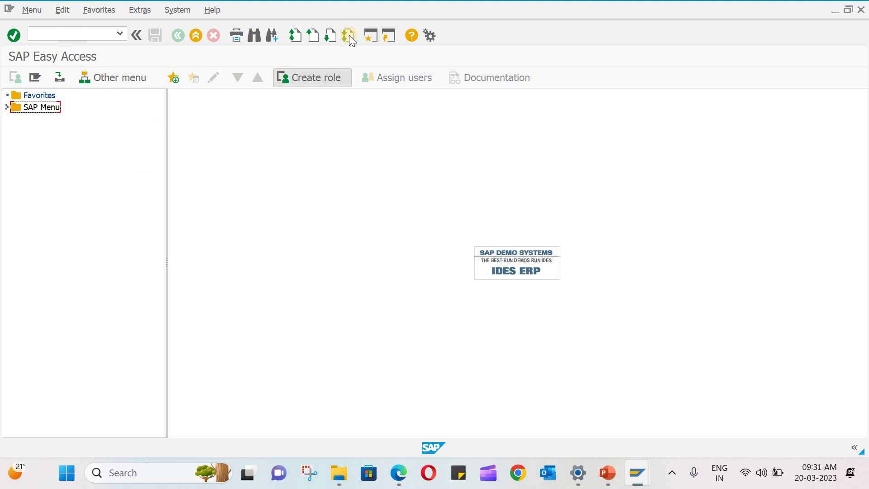
left_click(368, 34)
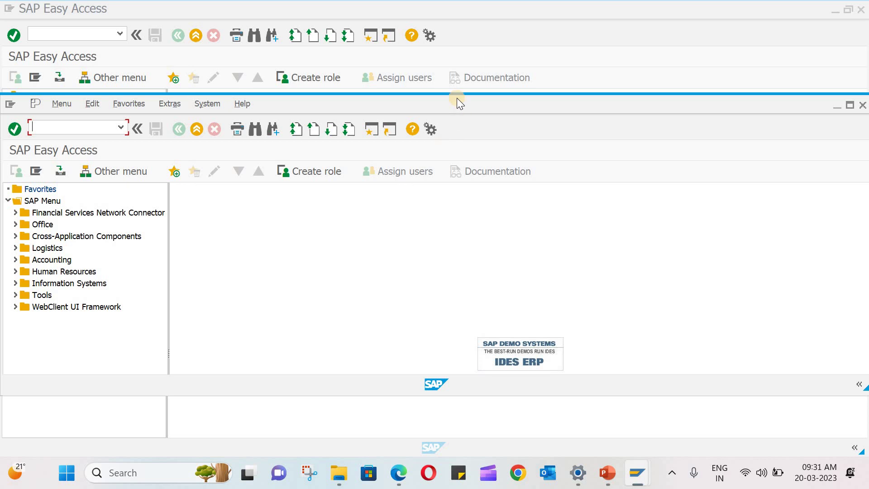
left_click(862, 105)
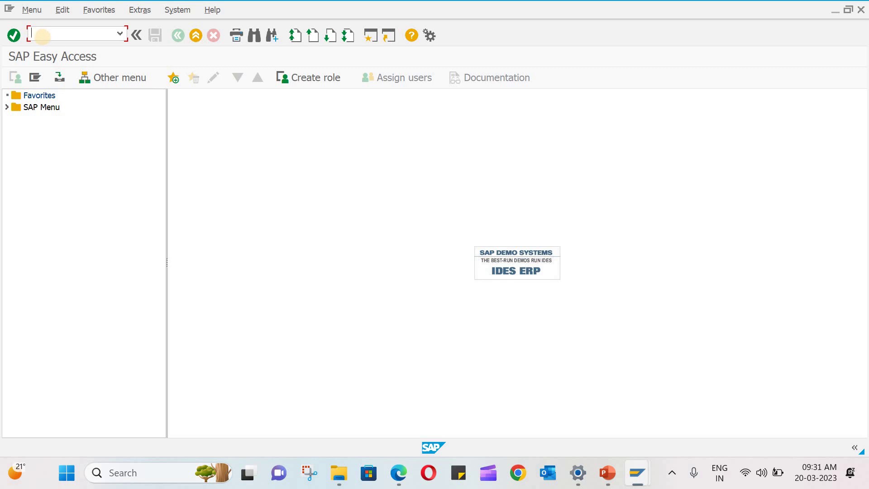
Step: Enter /o to view the open sessions list, then close it
type("/o")
key("Return")
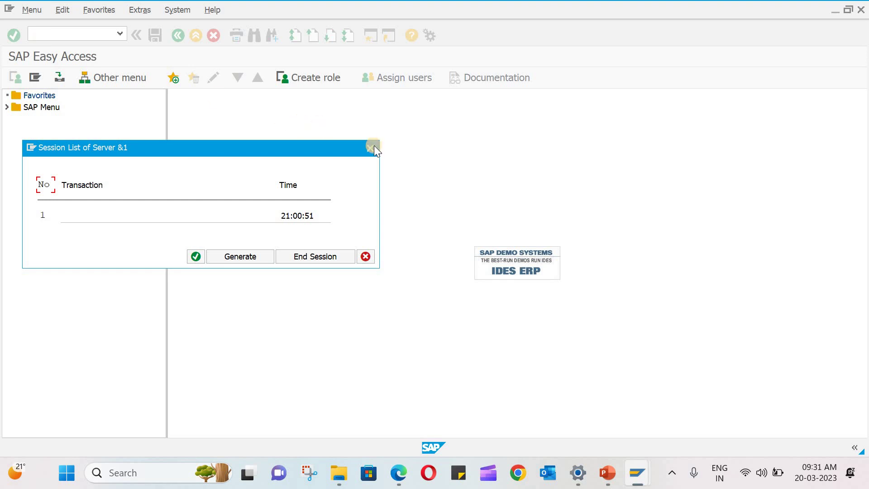
left_click(374, 146)
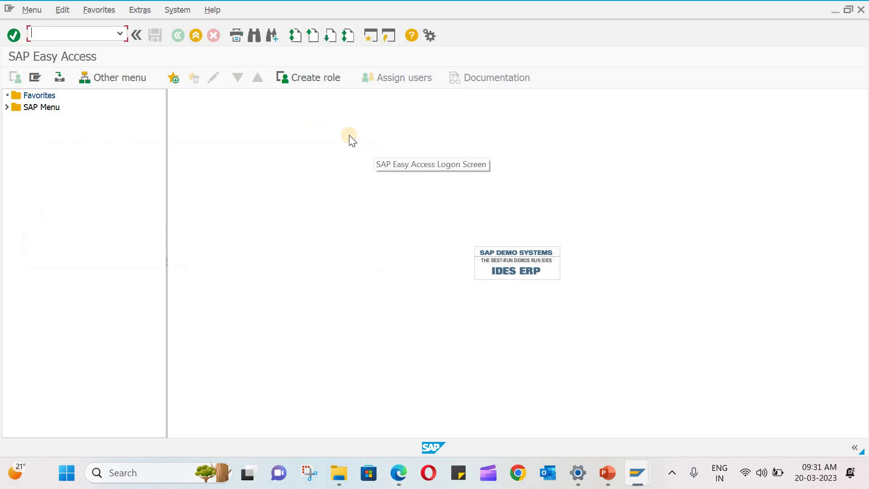
Step: Enter /OME21N to open Create Purchase Order in a new session
left_click(89, 30)
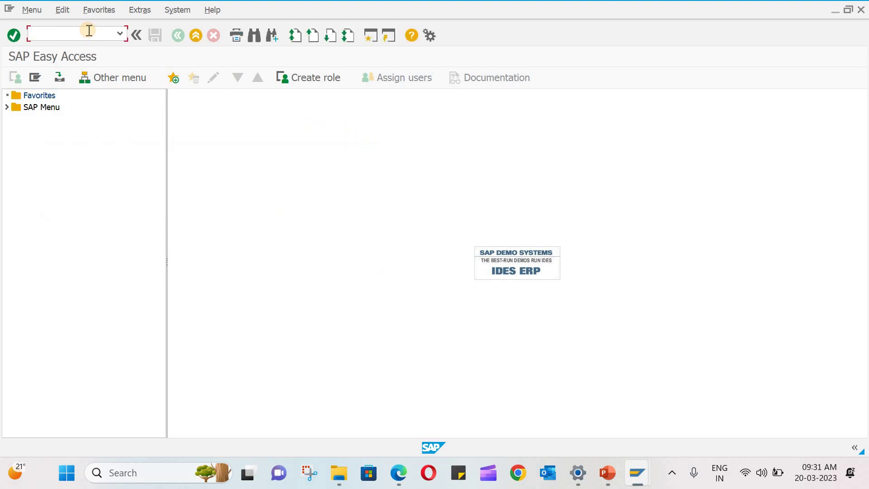
type("/OME21N")
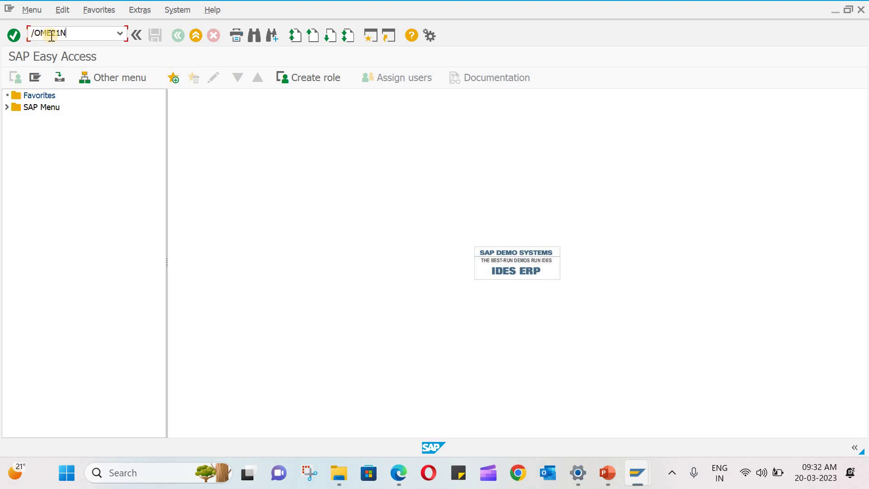
key("Return")
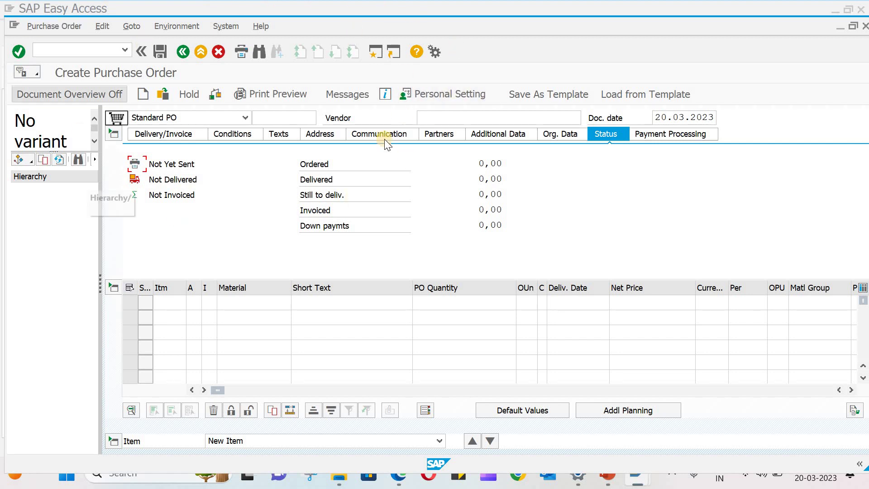
Step: Close the extra Create Purchase Order session window, returning to SAP Easy Access
left_click(865, 26)
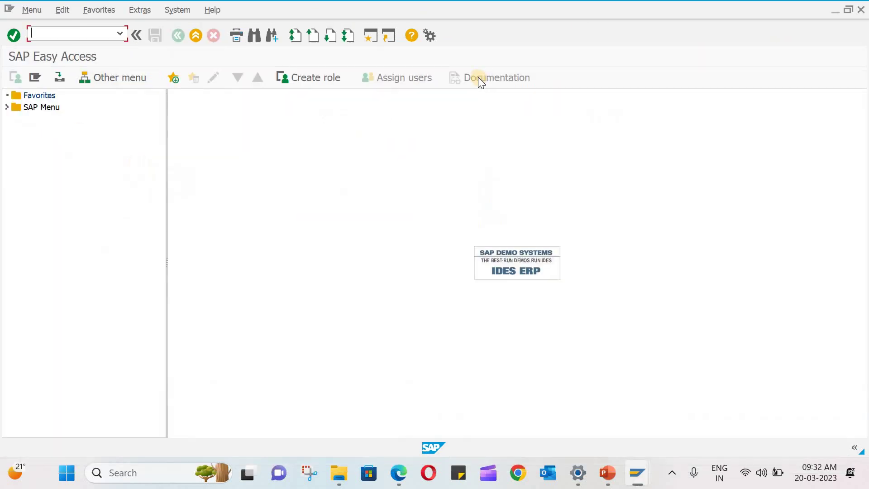